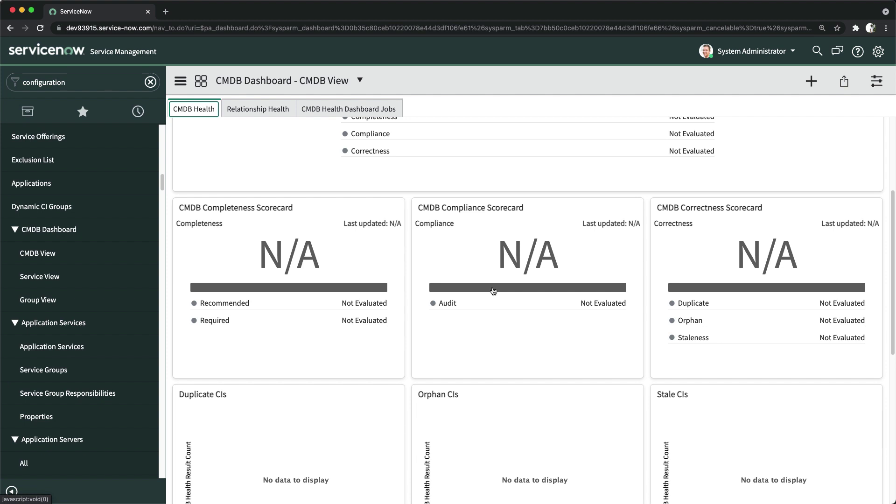
Step: Scroll through the CMDB Health widgets, then switch to the Relationship Health scorecard view
{"action": "scroll", "coordinate": [495, 291], "scroll_direction": "down", "scroll_amount": 2}
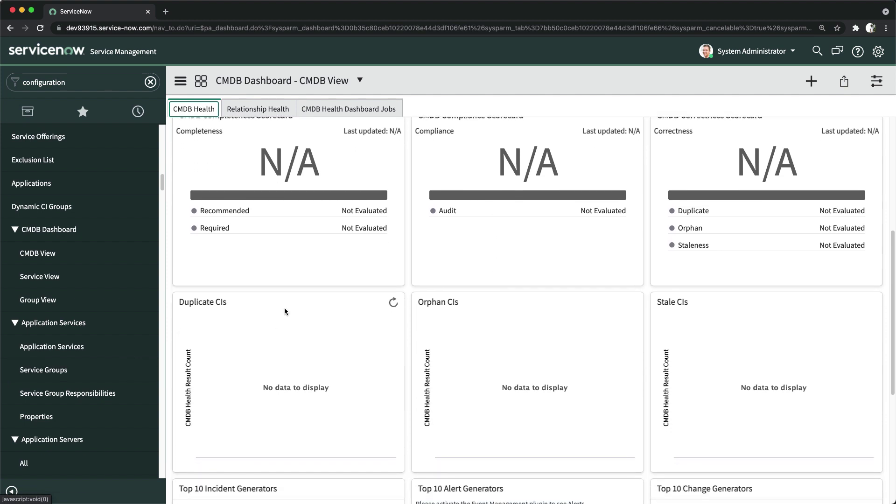
{"action": "scroll", "coordinate": [284, 311], "scroll_direction": "down", "scroll_amount": 3}
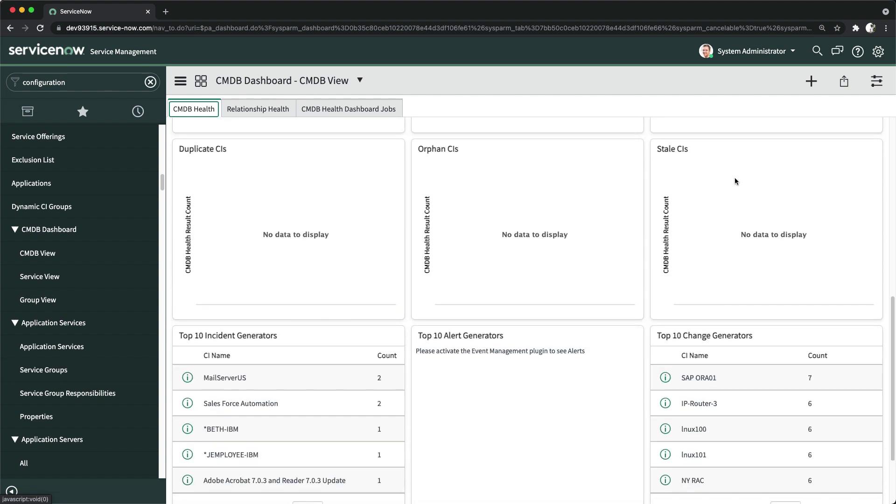
{"action": "scroll", "coordinate": [279, 310], "scroll_direction": "down", "scroll_amount": 2}
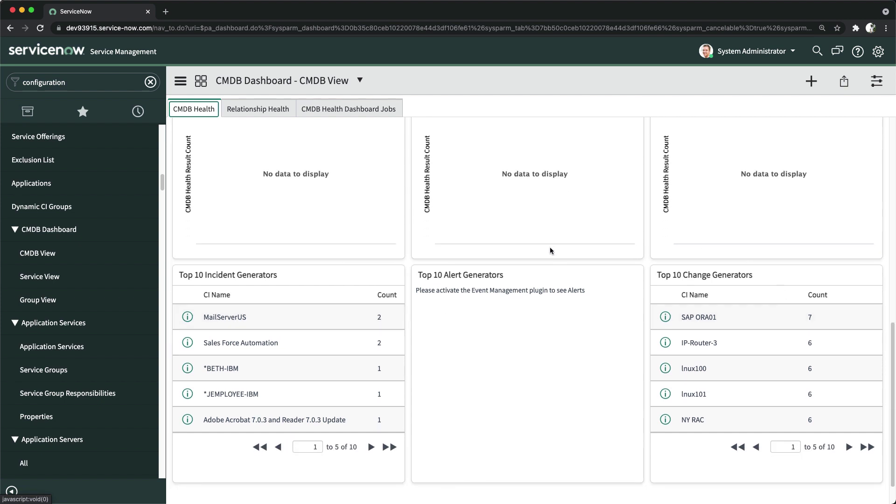
{"action": "scroll", "coordinate": [582, 313], "scroll_direction": "up", "scroll_amount": 5}
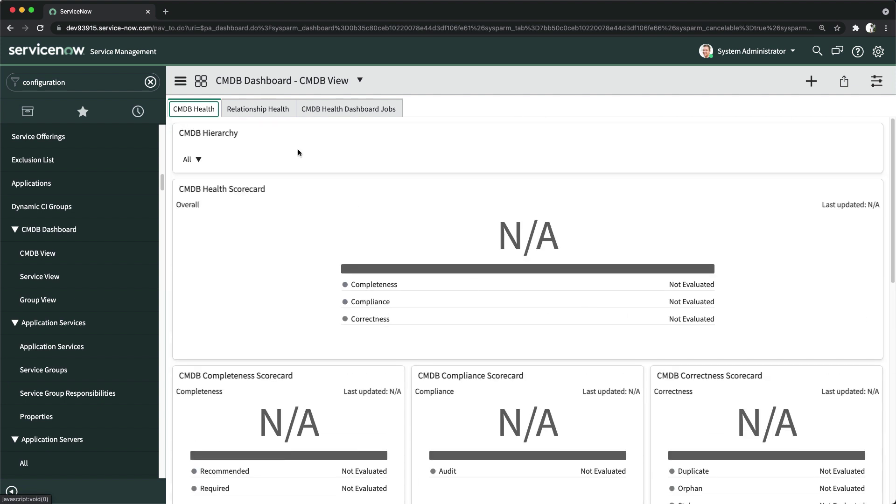
{"action": "left_click", "coordinate": [257, 108]}
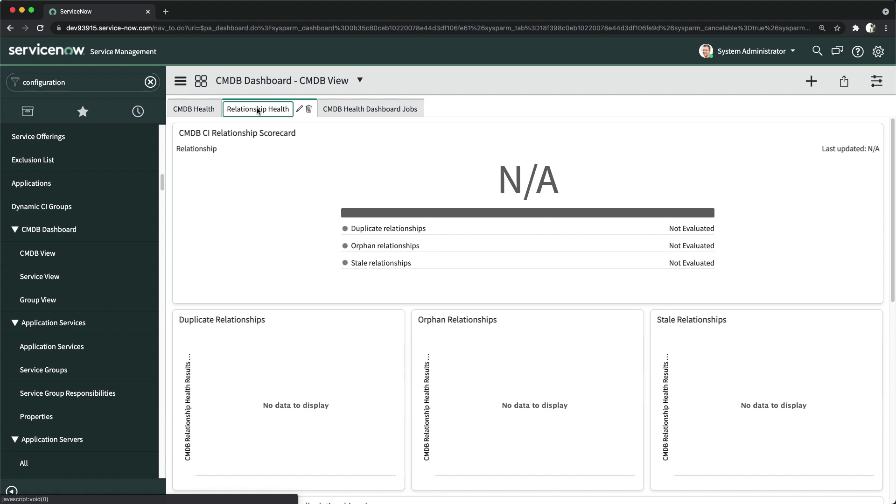
{"action": "scroll", "coordinate": [500, 331], "scroll_direction": "down", "scroll_amount": 2}
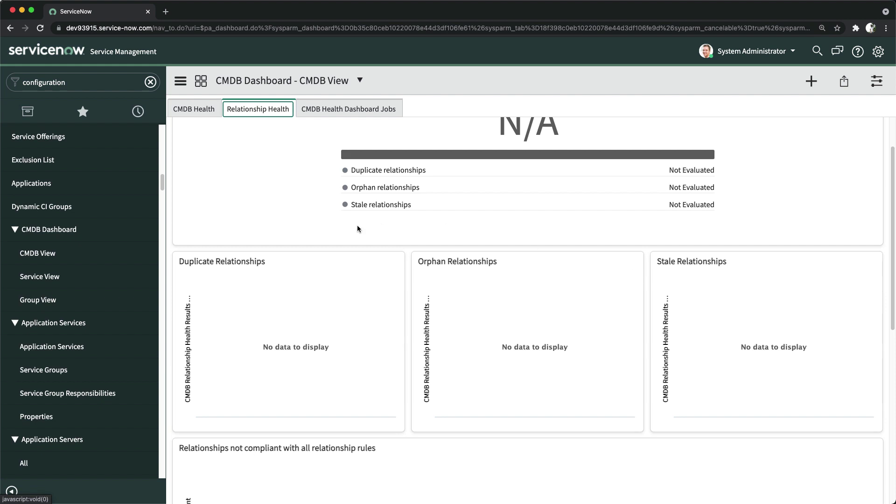
{"action": "left_click", "coordinate": [344, 110]}
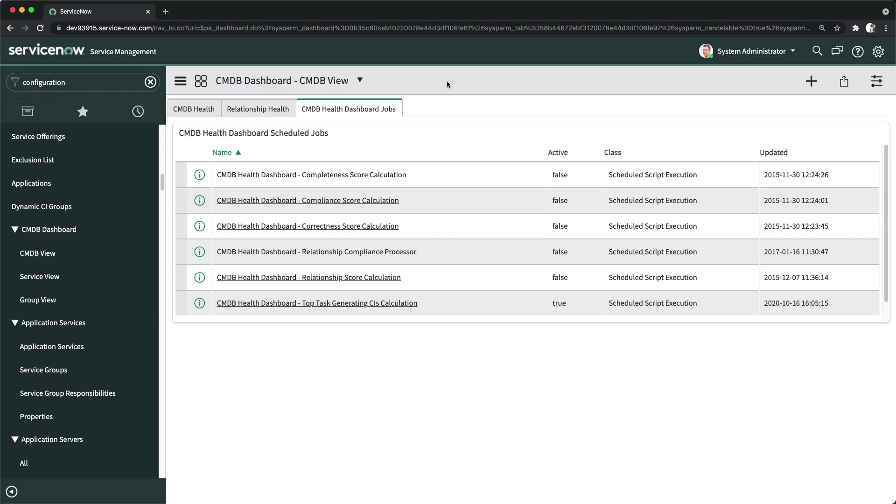
Step: Scroll back up the list of six CMDB Health Dashboard scheduled jobs
{"action": "scroll", "coordinate": [84, 242], "scroll_direction": "up", "scroll_amount": 10}
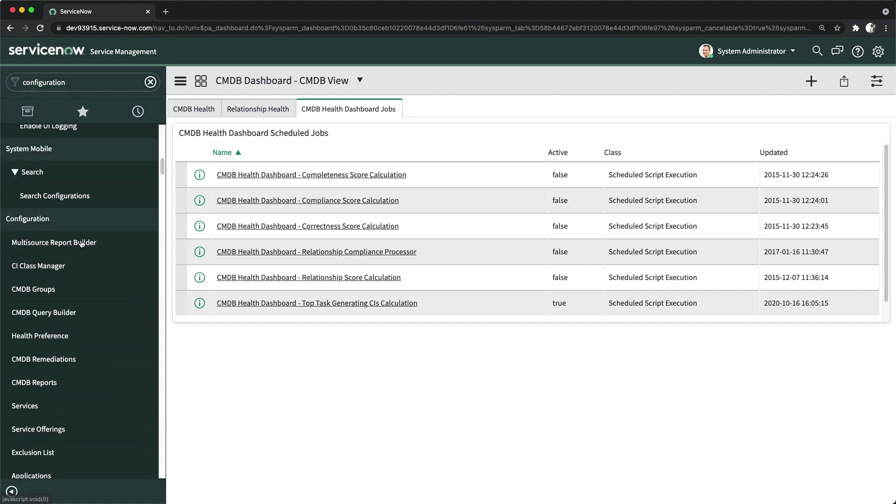
Step: Scroll the navigator to Configuration and launch CMDB Query Builder
{"action": "scroll", "coordinate": [84, 242], "scroll_direction": "down", "scroll_amount": 6}
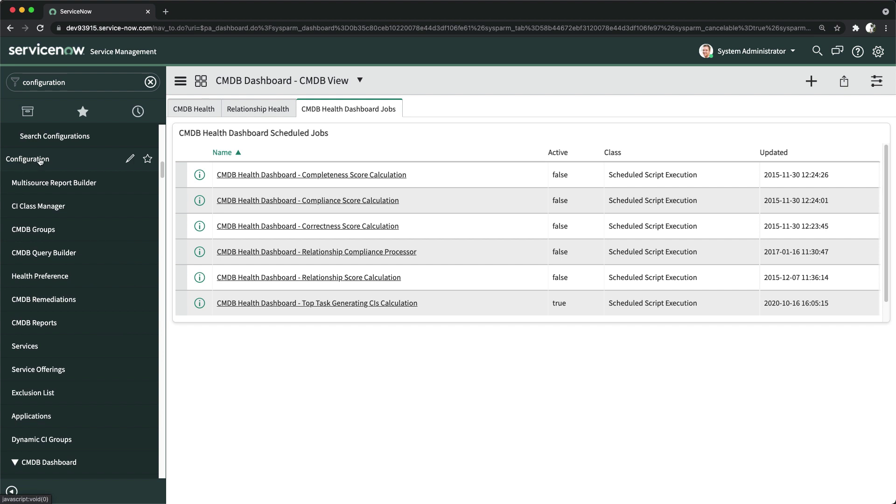
{"action": "left_click", "coordinate": [36, 254]}
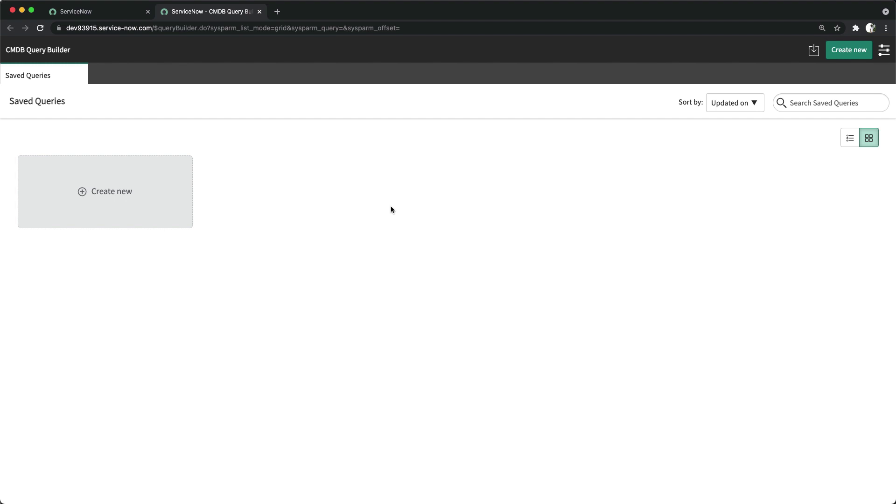
Step: Create a new CMDB Query named 'Demo first query', fixing a typo in the name
{"action": "left_click", "coordinate": [110, 190]}
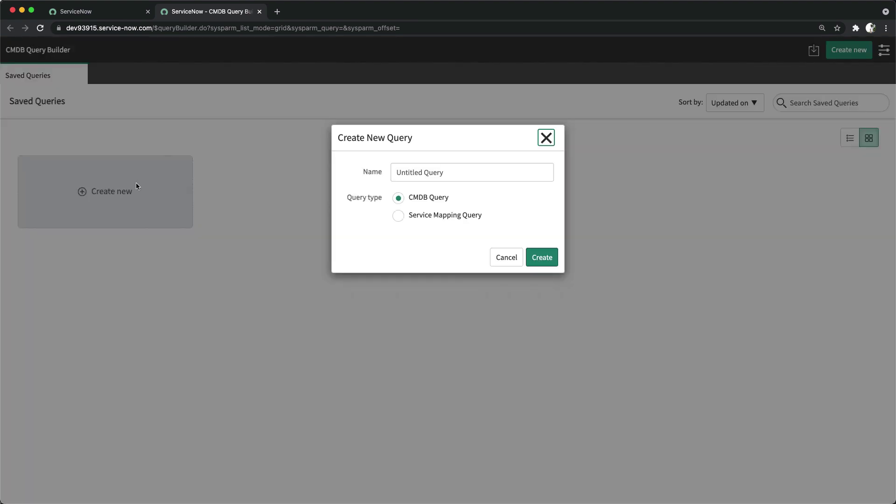
{"action": "left_click", "coordinate": [421, 170]}
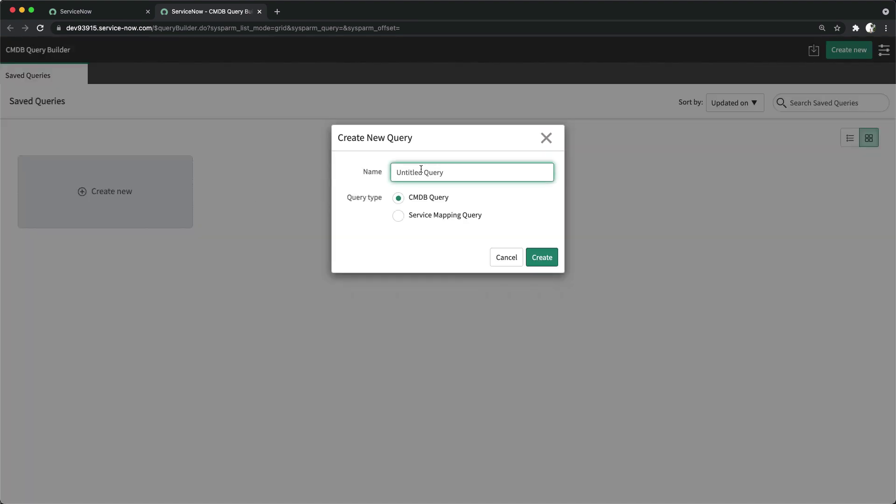
{"action": "type", "text": "Demo first qued"}
{"action": "key", "text": "BackSpace"}
{"action": "type", "text": "ry"}
{"action": "left_click", "coordinate": [542, 261]}
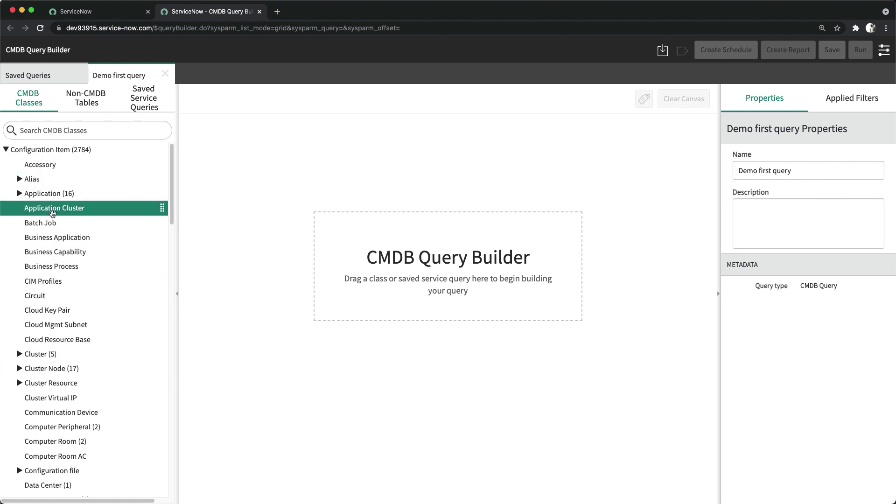
Step: Drag Active Directory Service from the Application subclasses onto the canvas and centre the node
{"action": "left_click", "coordinate": [22, 194]}
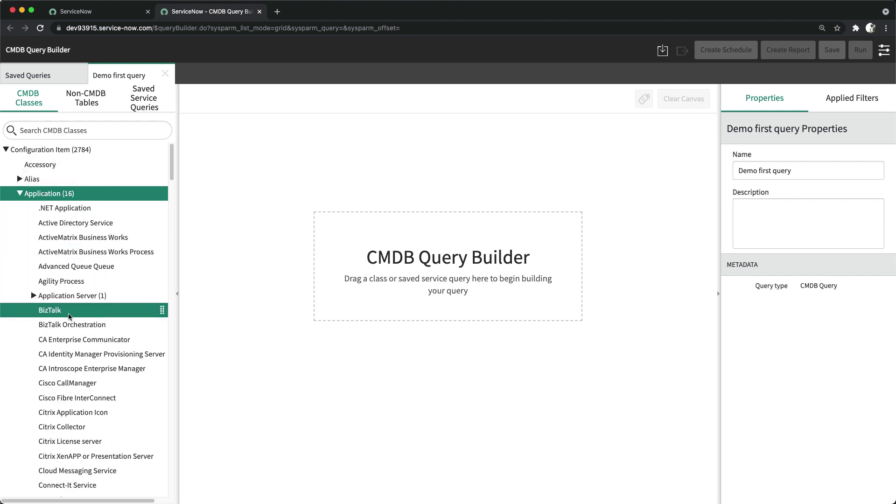
{"action": "left_click", "coordinate": [72, 223]}
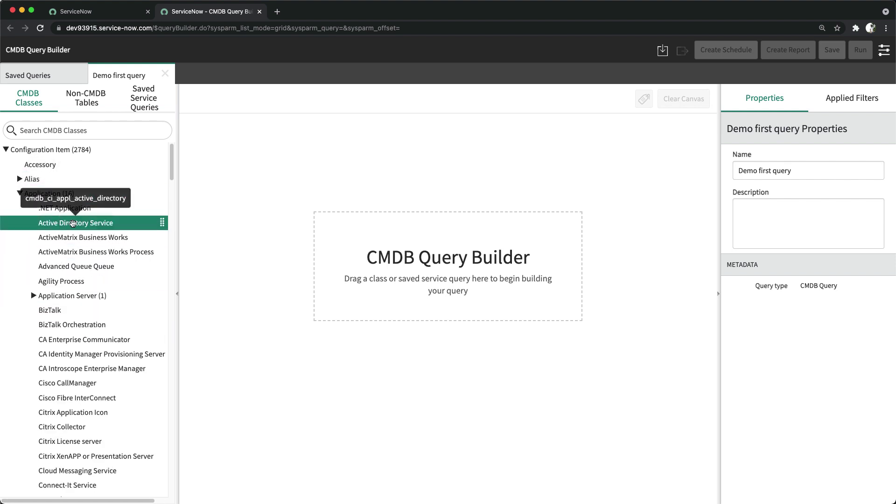
{"action": "left_click_drag", "start_coordinate": [72, 227], "coordinate": [433, 232]}
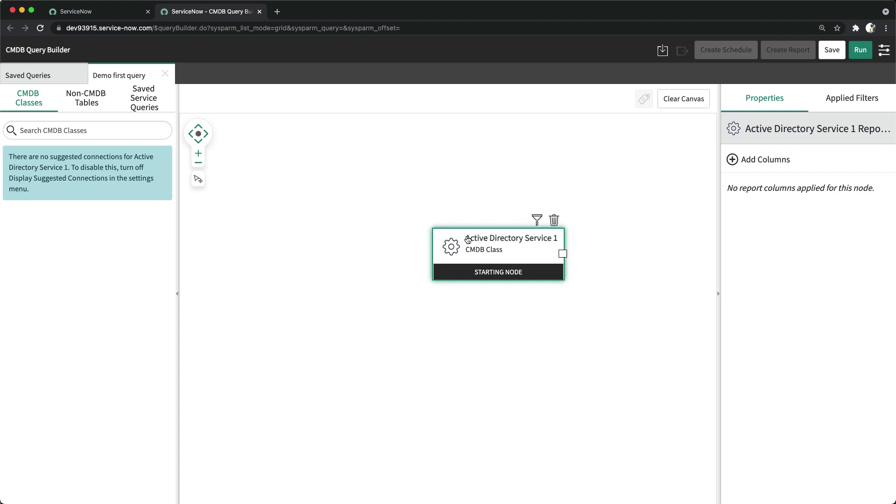
{"action": "left_click_drag", "start_coordinate": [466, 234], "coordinate": [332, 165]}
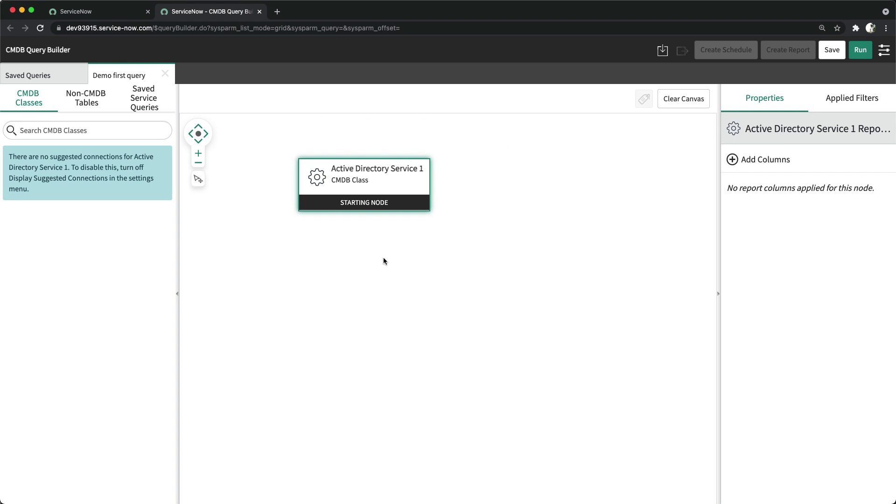
{"action": "left_click", "coordinate": [395, 187]}
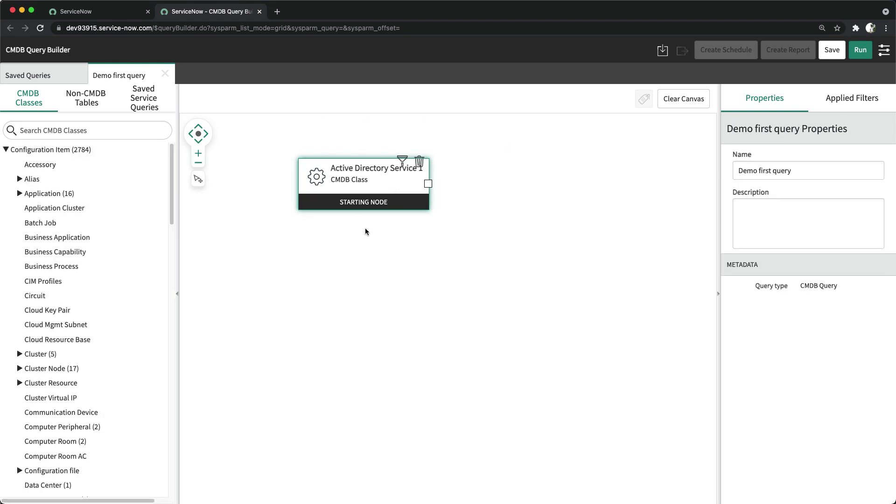
{"action": "left_click_drag", "start_coordinate": [359, 169], "coordinate": [428, 185]}
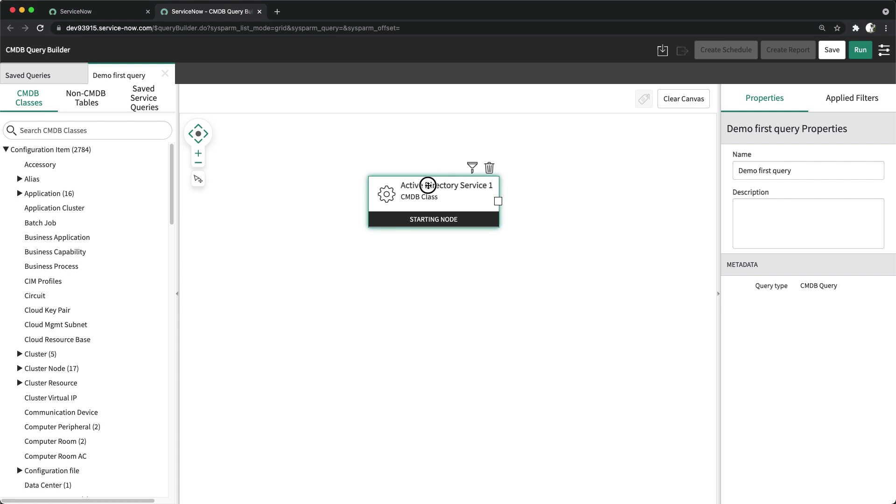
Step: Always allow the site's pop-ups, rerun the query, and close the empty results tab
{"action": "left_click", "coordinate": [860, 52]}
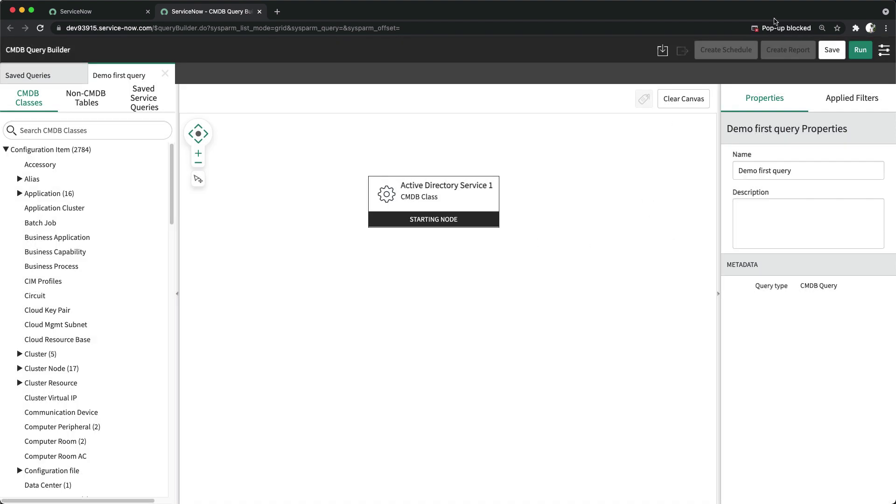
{"action": "left_click", "coordinate": [775, 29]}
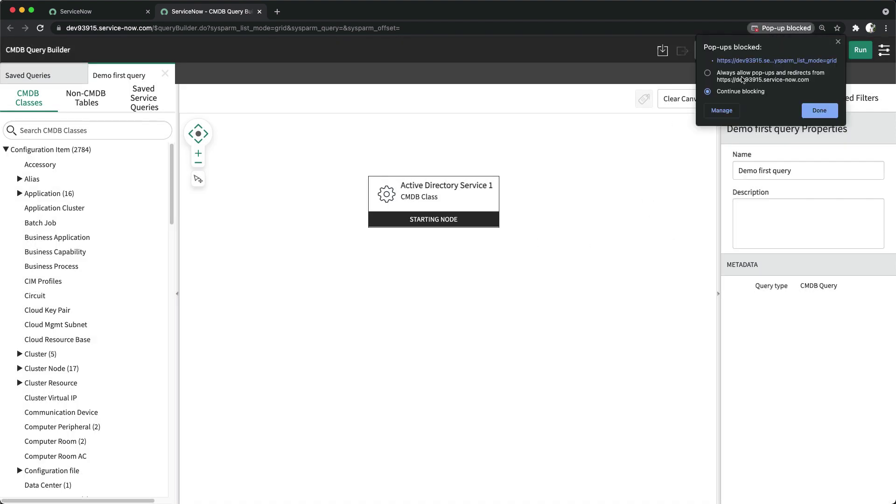
{"action": "left_click", "coordinate": [817, 112]}
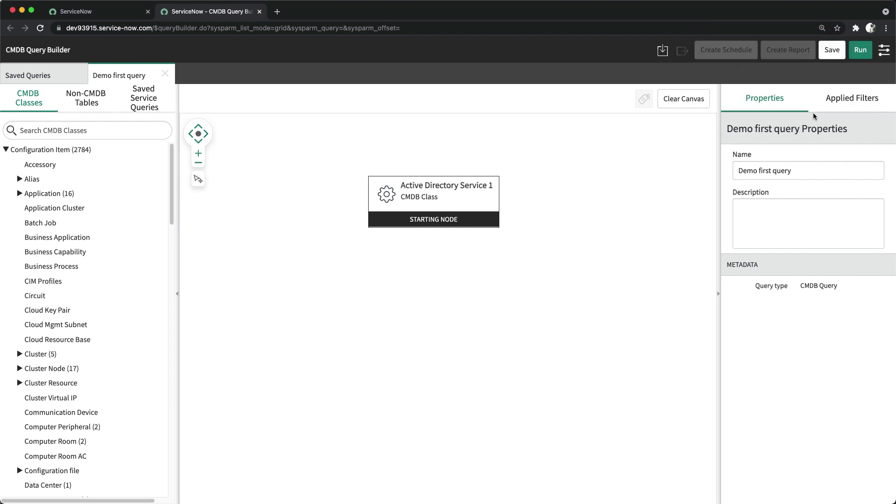
{"action": "left_click", "coordinate": [861, 50]}
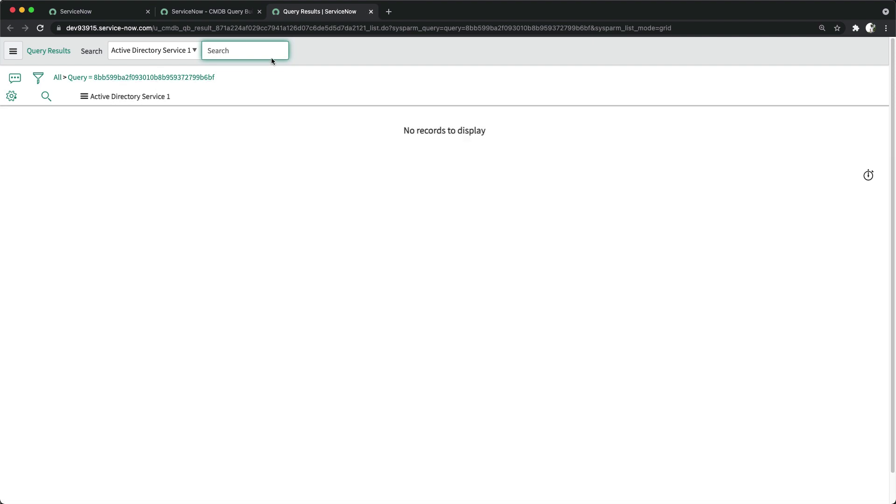
{"action": "left_click", "coordinate": [371, 12]}
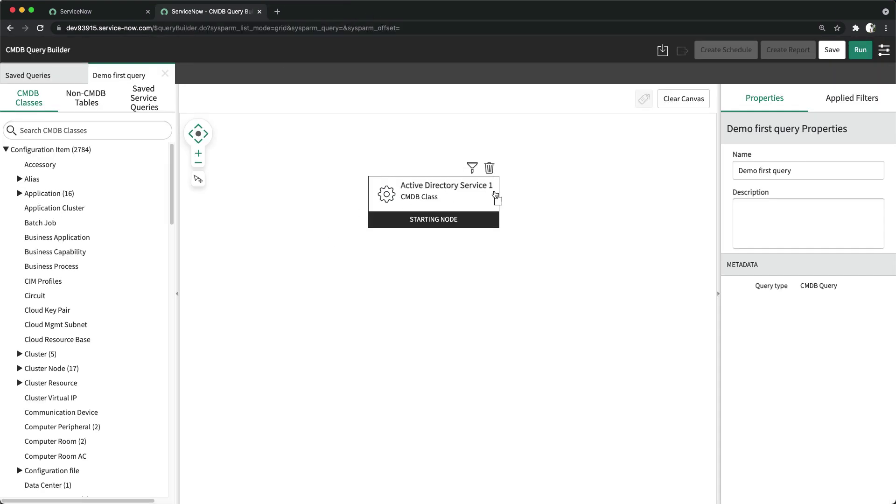
Step: Replace the Active Directory Service node with the Application class and run the query
{"action": "left_click", "coordinate": [489, 168]}
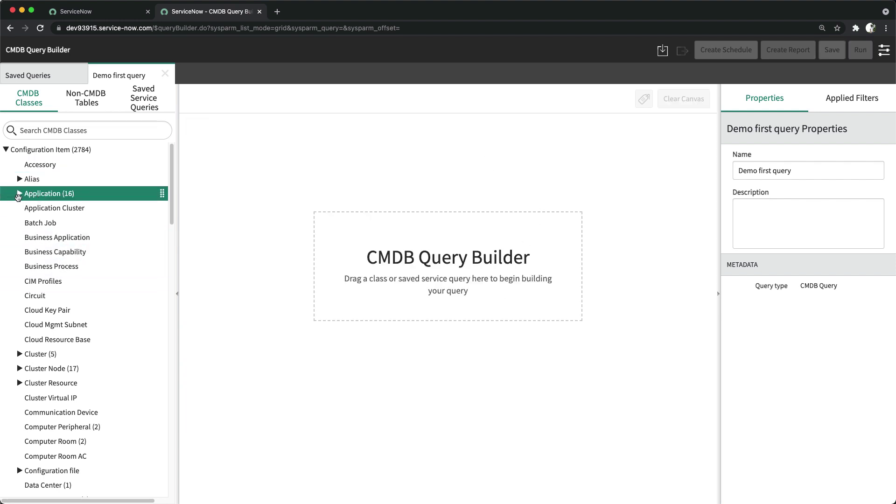
{"action": "left_click_drag", "start_coordinate": [51, 196], "coordinate": [378, 234]}
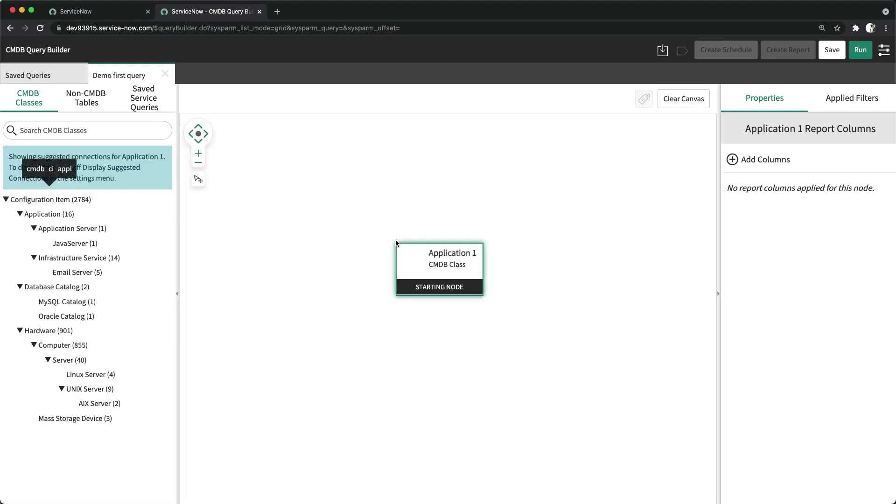
{"action": "left_click", "coordinate": [859, 49]}
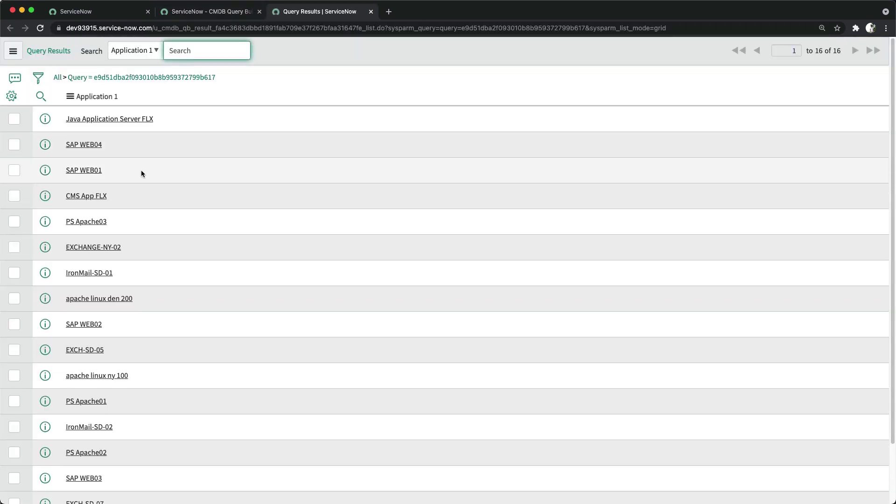
Step: Review the 16 application records in Query Results, then return to the query builder
{"action": "scroll", "coordinate": [135, 267], "scroll_direction": "down", "scroll_amount": 3}
{"action": "scroll", "coordinate": [135, 268], "scroll_direction": "up", "scroll_amount": 3}
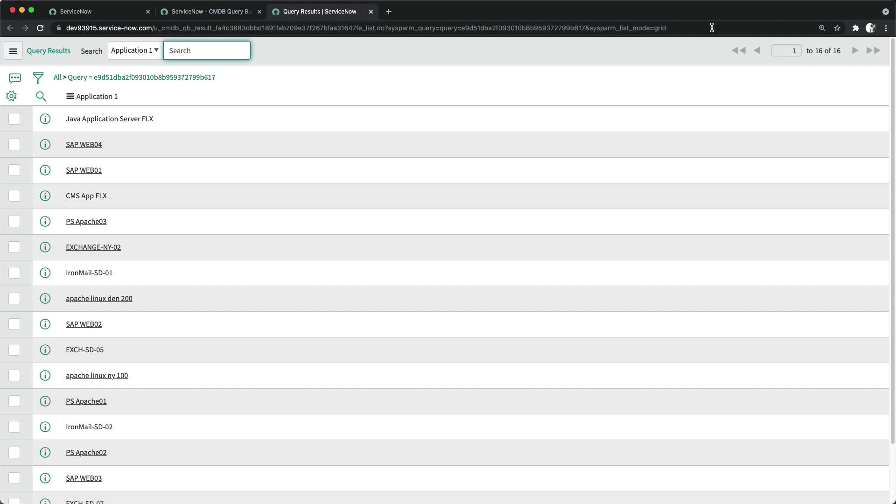
{"action": "left_click", "coordinate": [224, 12]}
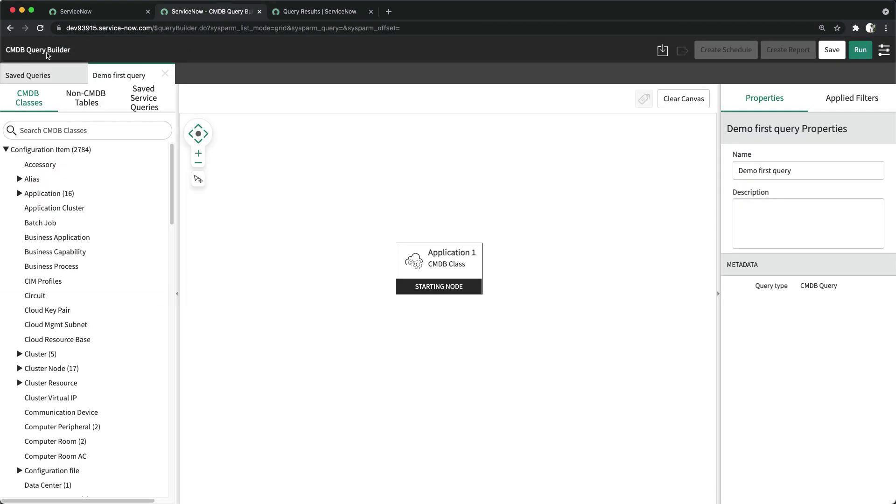
Step: In the main ServiceNow window, bring up the Applications configuration item list
{"action": "left_click", "coordinate": [122, 12]}
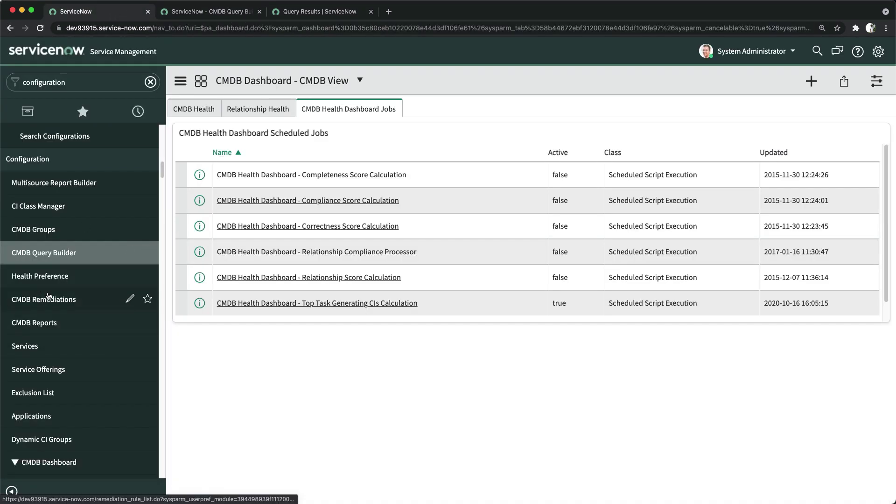
{"action": "scroll", "coordinate": [40, 280], "scroll_direction": "down", "scroll_amount": 5}
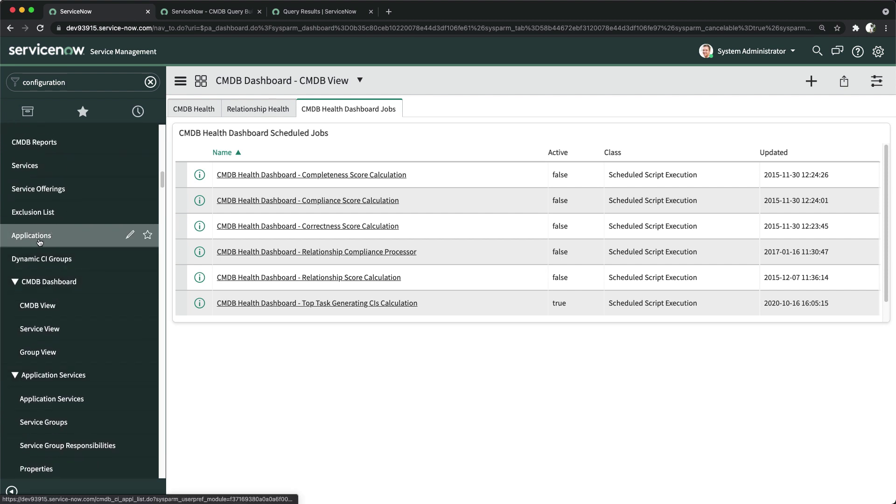
{"action": "left_click", "coordinate": [40, 236]}
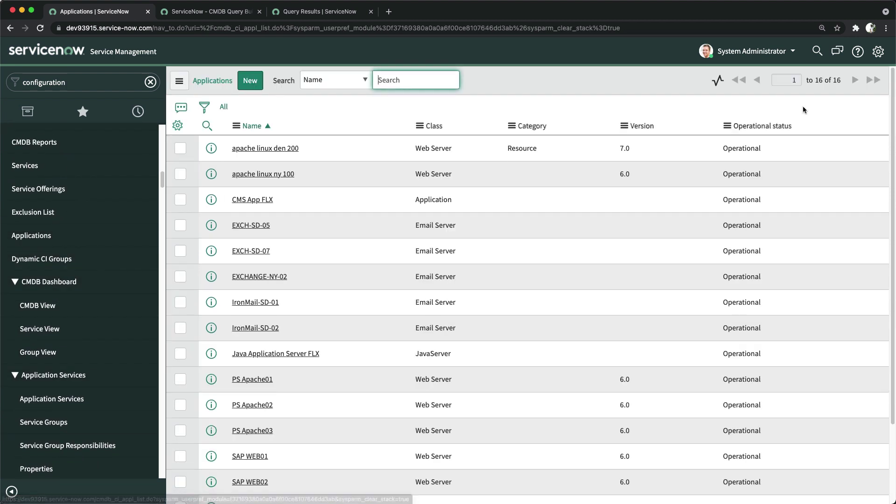
Step: Compare the list against the query results, then go back to the query builder canvas
{"action": "left_click", "coordinate": [322, 12]}
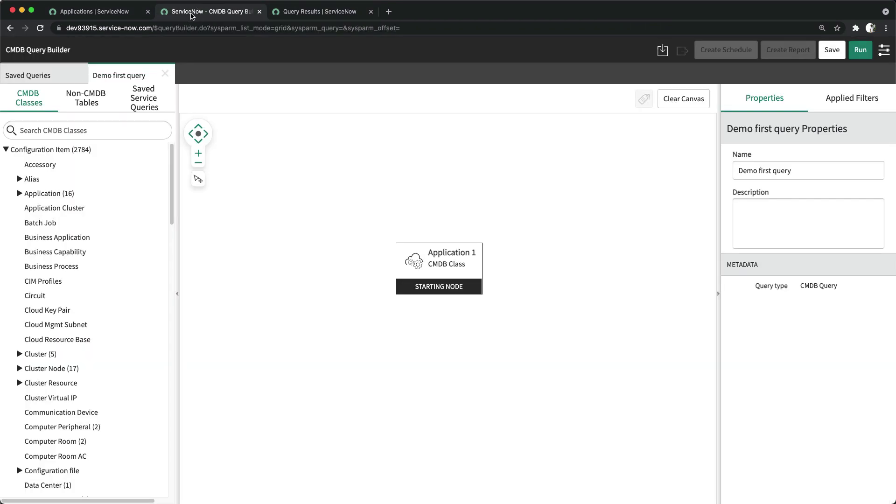
{"action": "left_click", "coordinate": [192, 14]}
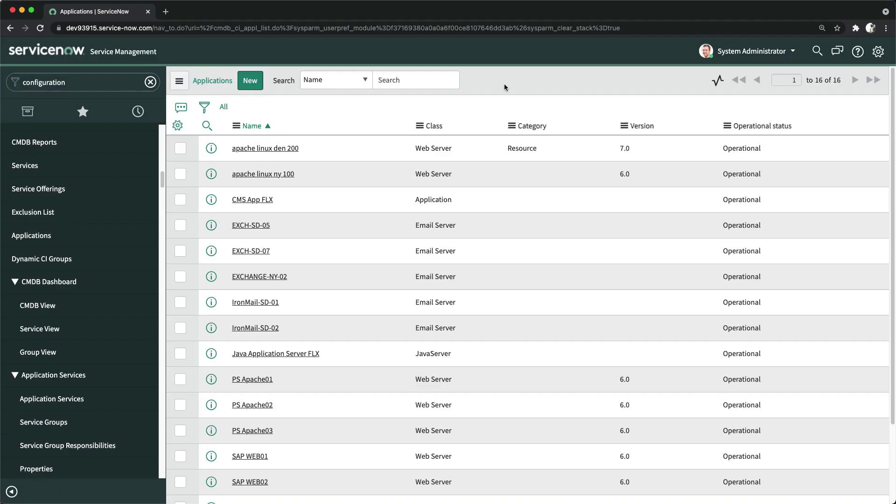
{"action": "scroll", "coordinate": [92, 224], "scroll_direction": "down", "scroll_amount": 7}
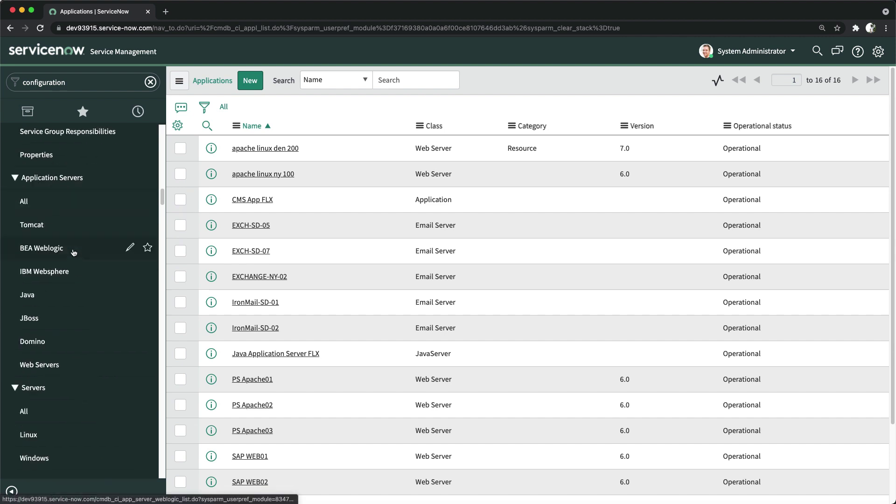
Step: Launch CI Class Manager, show the class hierarchy, and select the Application class
{"action": "scroll", "coordinate": [61, 227], "scroll_direction": "up", "scroll_amount": 10}
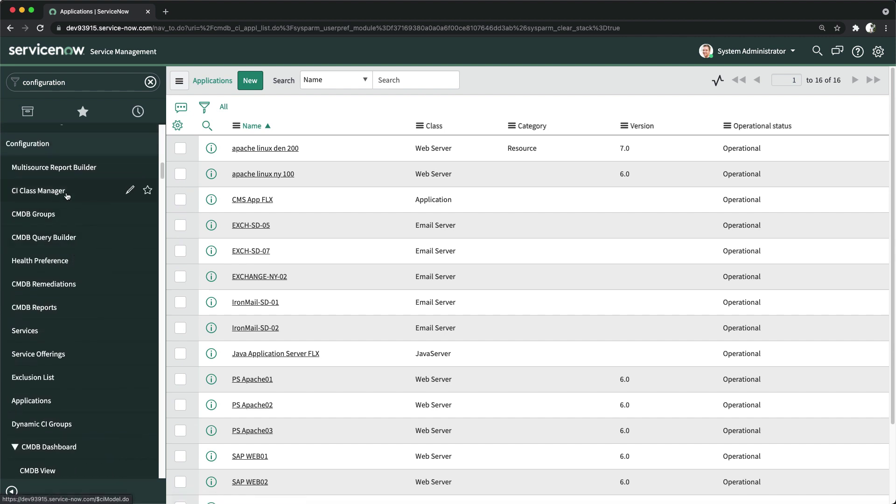
{"action": "left_click", "coordinate": [38, 191]}
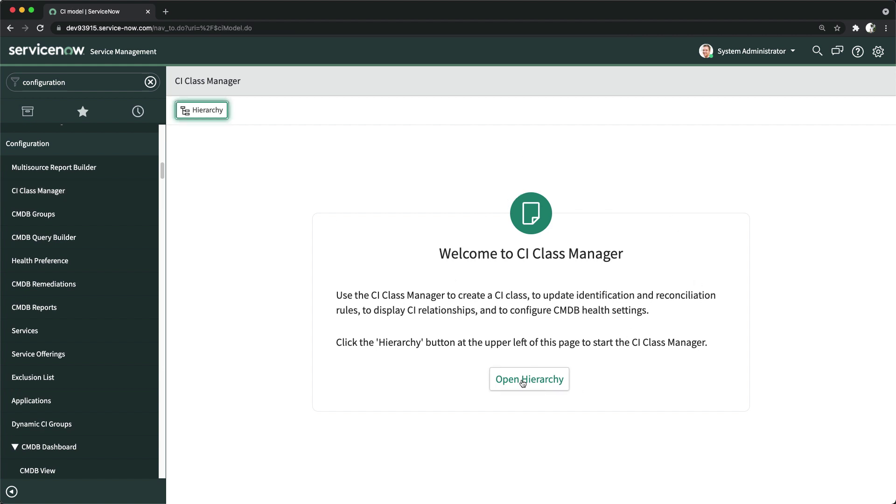
{"action": "left_click", "coordinate": [205, 112]}
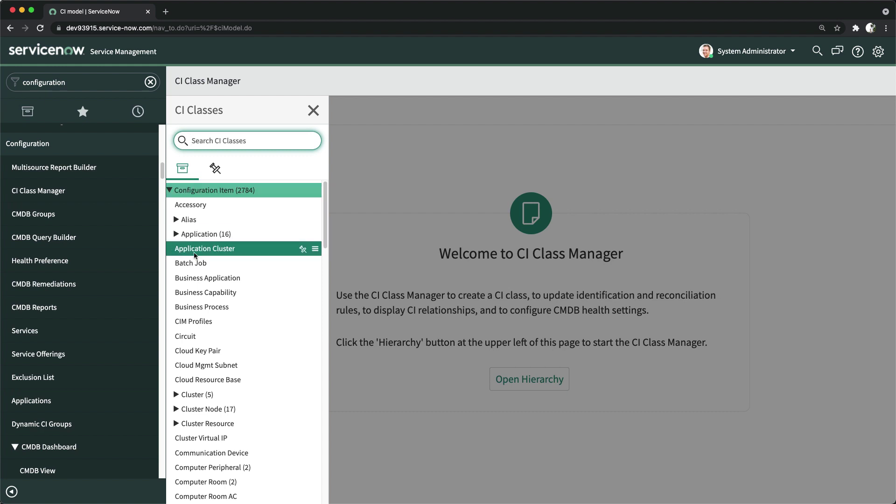
{"action": "left_click", "coordinate": [197, 235]}
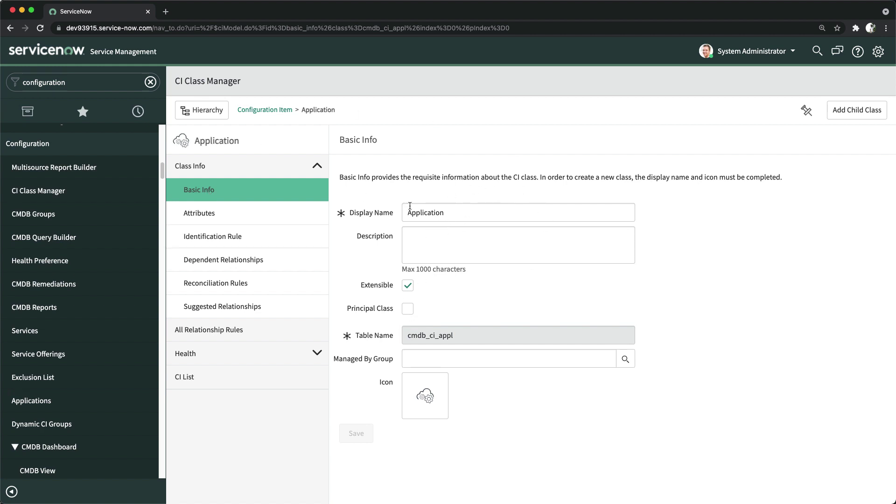
Step: Review the Application class's 92 attributes, then its Identification Rule with priority 100
{"action": "left_click", "coordinate": [208, 220]}
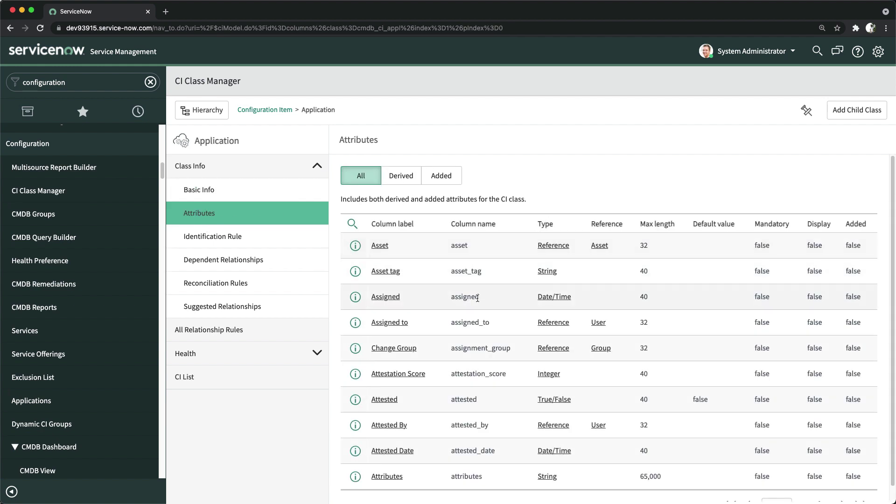
{"action": "scroll", "coordinate": [478, 298], "scroll_direction": "down", "scroll_amount": 1}
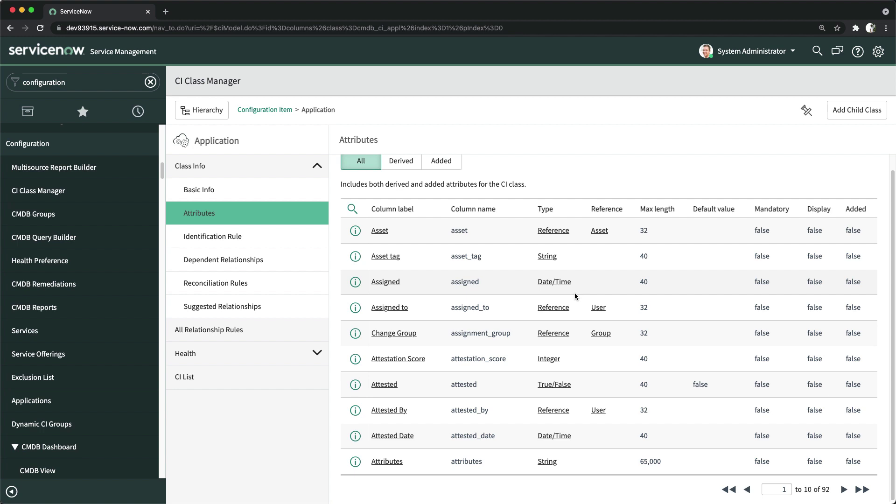
{"action": "left_click", "coordinate": [214, 238]}
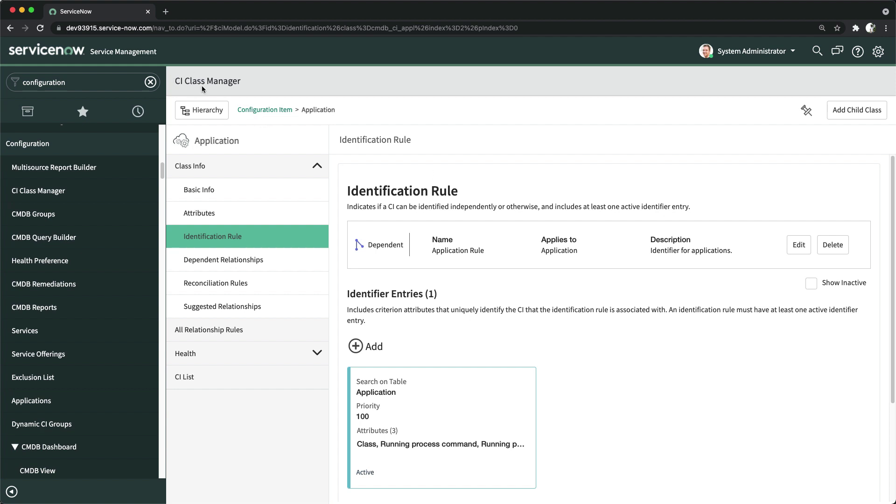
Step: Review the Application class's Dependent Relationships, Reconciliation Rules and Suggested Relationships pages
{"action": "left_click", "coordinate": [203, 260]}
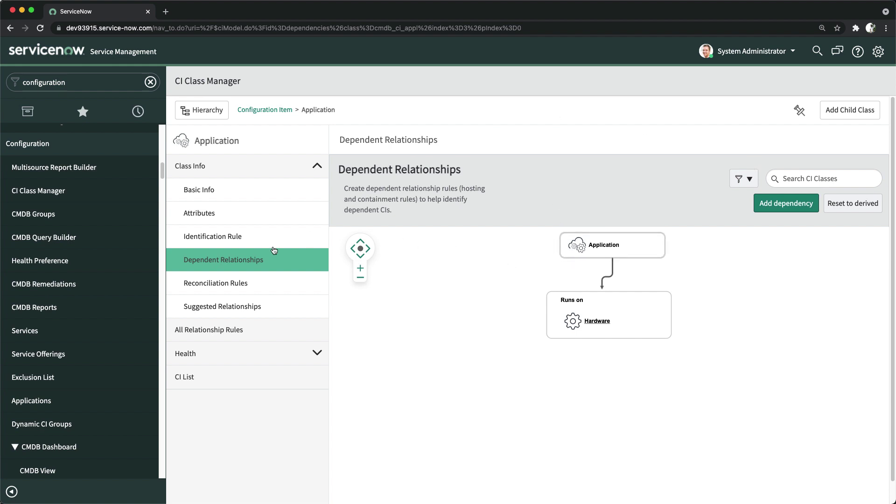
{"action": "left_click", "coordinate": [204, 286]}
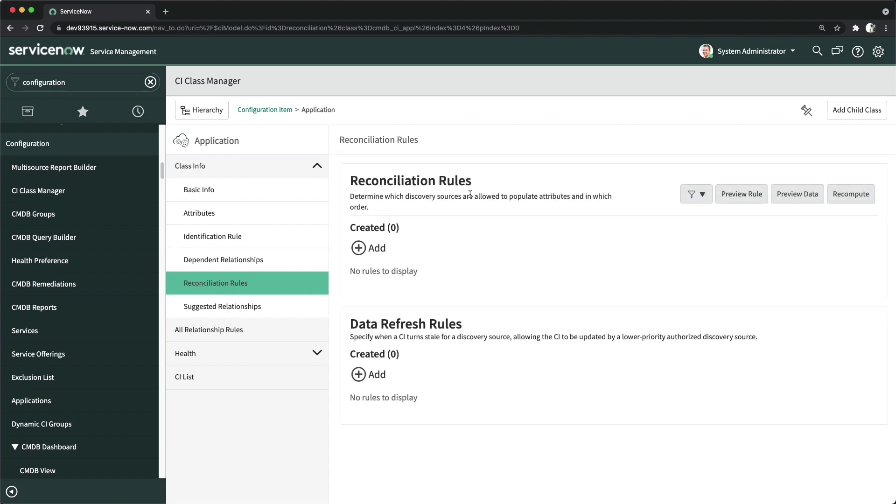
{"action": "left_click", "coordinate": [205, 307]}
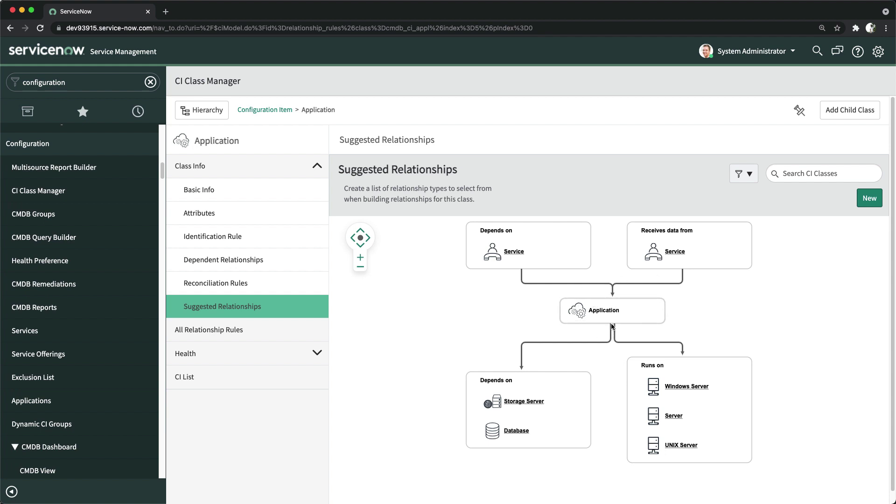
Step: Look over the Suggested Relationships diagram, then view All Relationship Rules for Application
{"action": "mouse_move", "coordinate": [497, 247]}
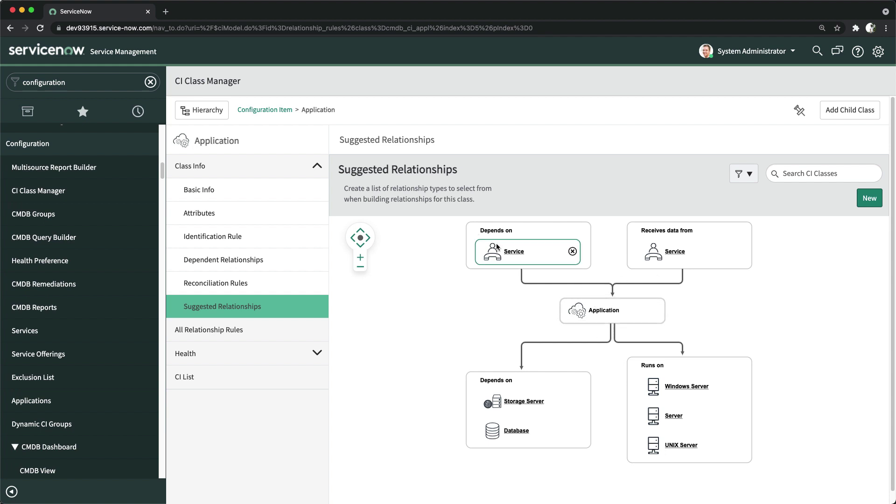
{"action": "mouse_move", "coordinate": [707, 247]}
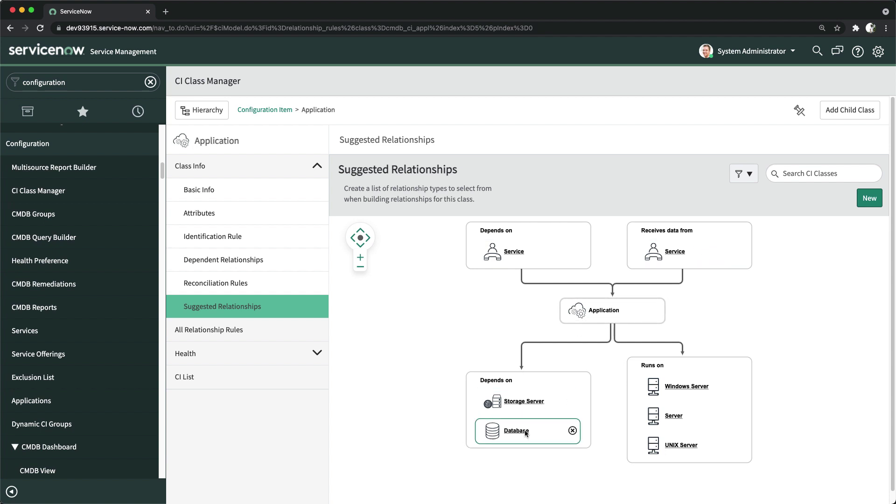
{"action": "mouse_move", "coordinate": [717, 378]}
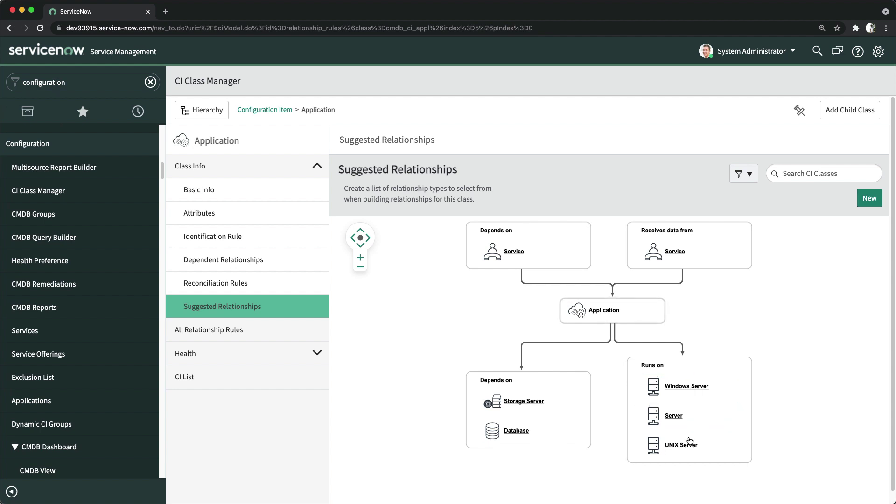
{"action": "mouse_move", "coordinate": [687, 445]}
{"action": "left_click", "coordinate": [218, 329]}
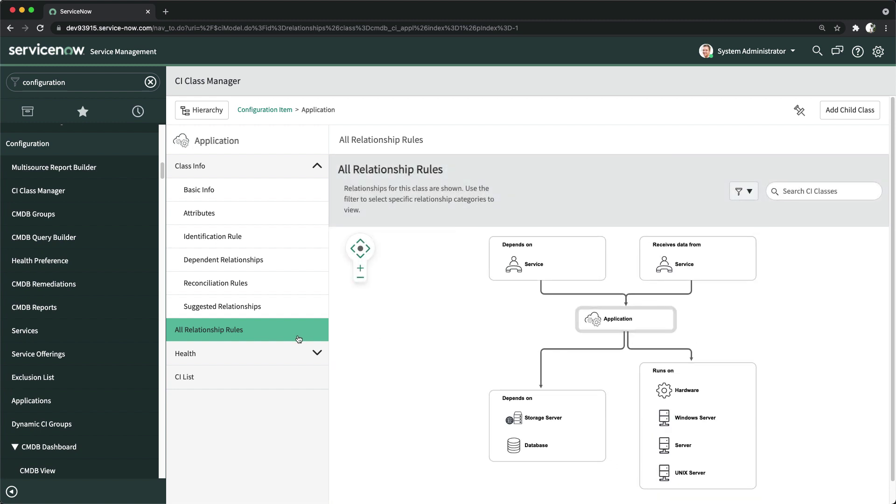
Step: Review the Health pages (Completeness, Compliance, Correctness, Health Inclusion Rules), ending on the CI List
{"action": "left_click", "coordinate": [188, 355]}
{"action": "scroll", "coordinate": [191, 357], "scroll_direction": "down", "scroll_amount": 1}
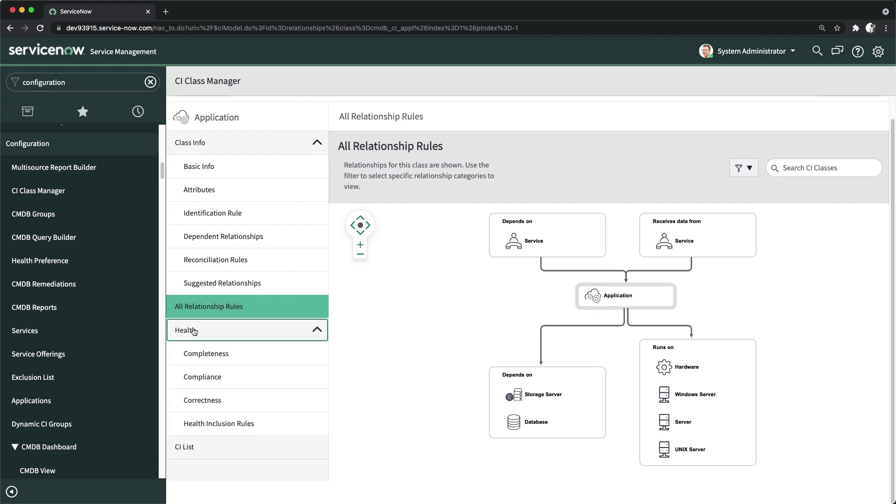
{"action": "left_click", "coordinate": [204, 357]}
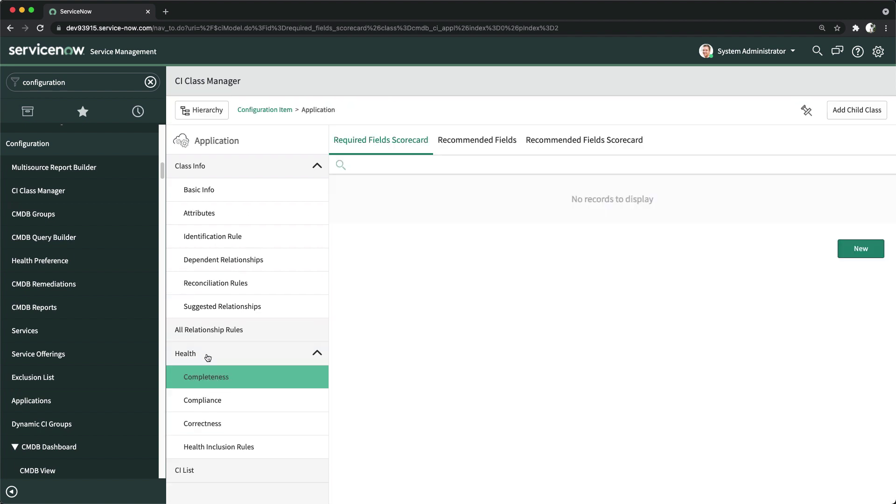
{"action": "left_click", "coordinate": [218, 402]}
{"action": "left_click", "coordinate": [202, 422]}
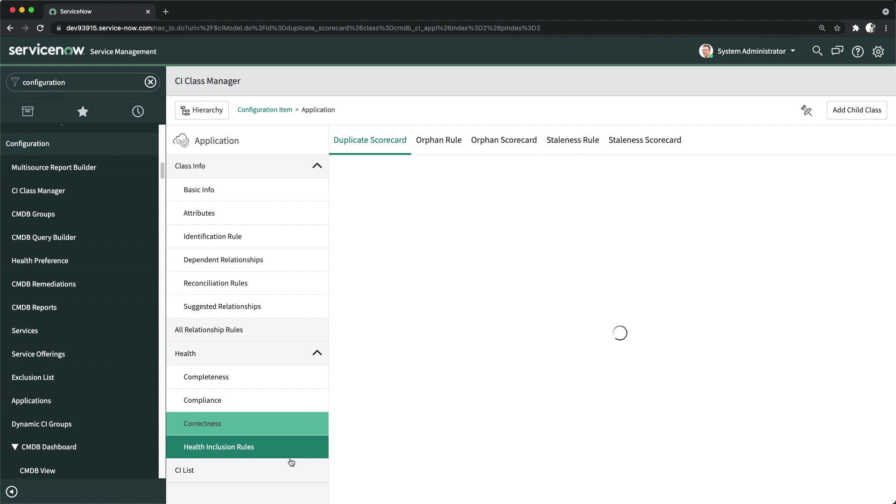
{"action": "left_click", "coordinate": [216, 449]}
{"action": "left_click", "coordinate": [190, 472]}
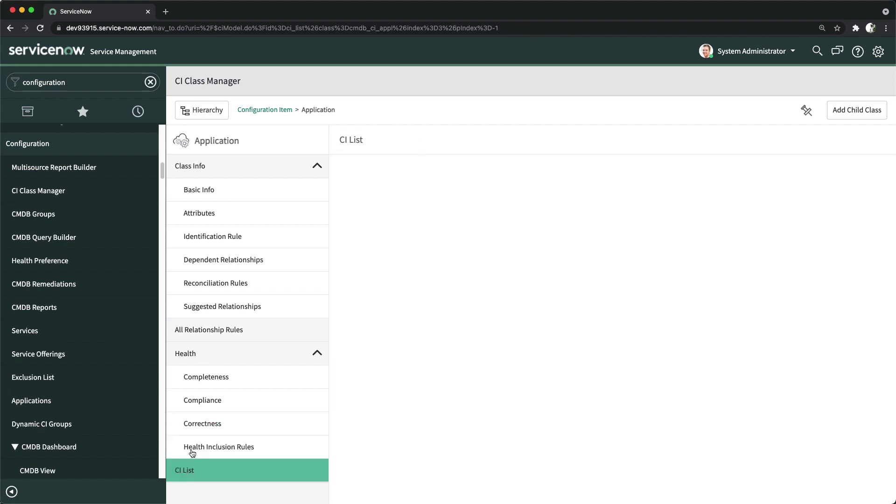